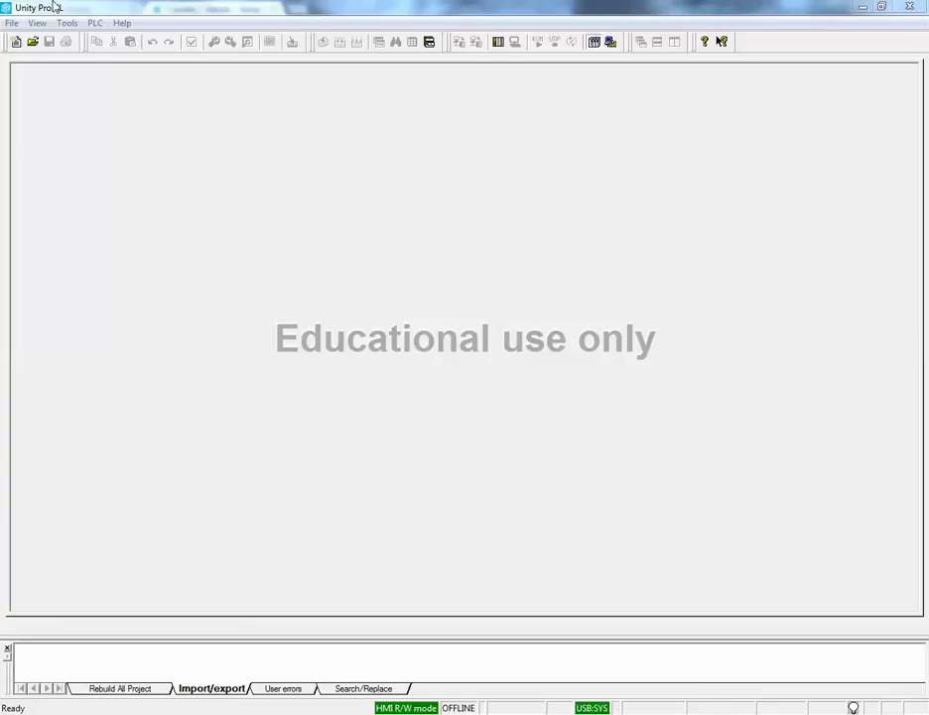
Step: Create a new Modicon M340 project based on the BMX P34 2030 CPU
{"action": "left_click", "coordinate": [11, 23]}
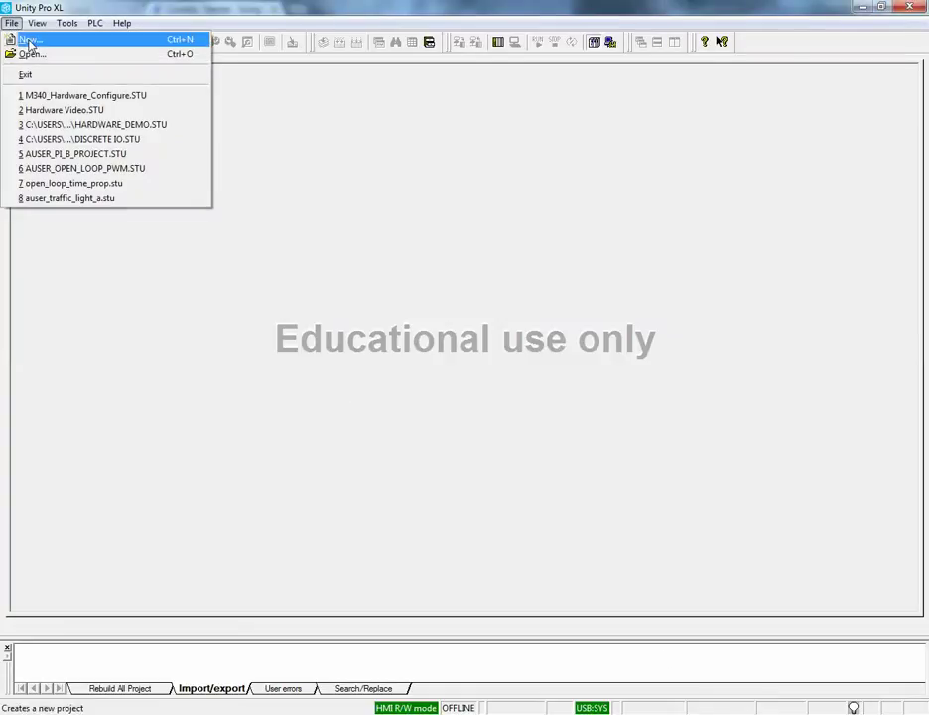
{"action": "left_click", "coordinate": [29, 40]}
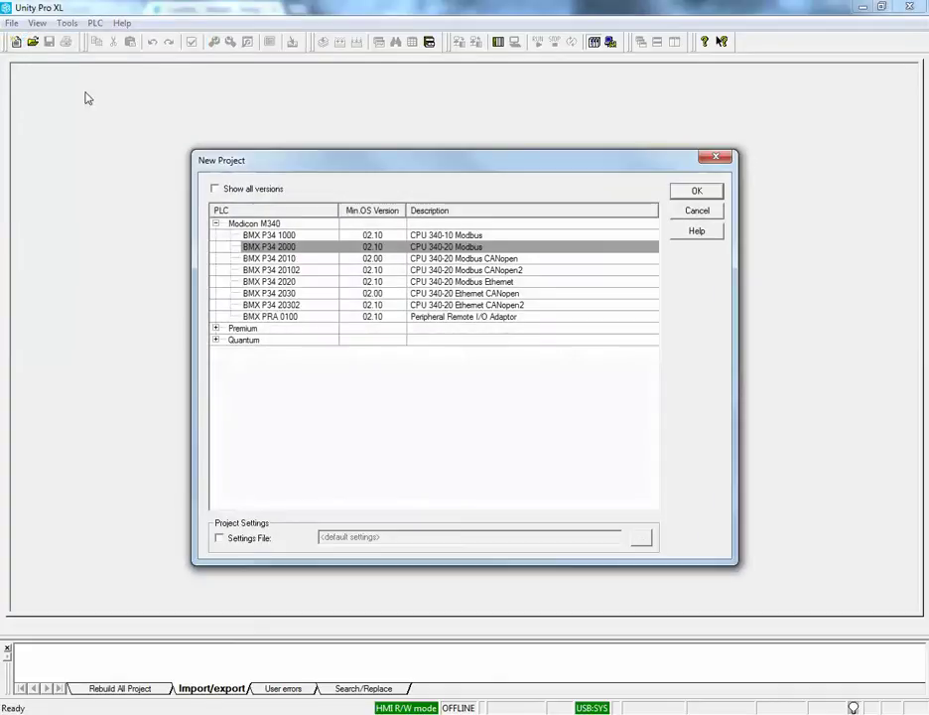
{"action": "left_click", "coordinate": [274, 295]}
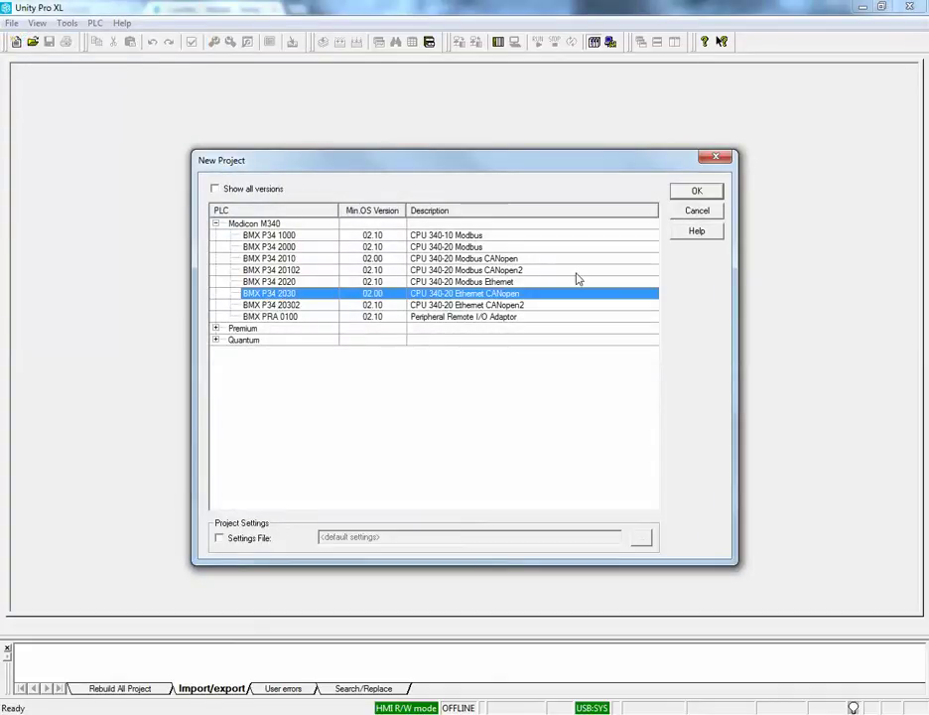
{"action": "left_click", "coordinate": [693, 192]}
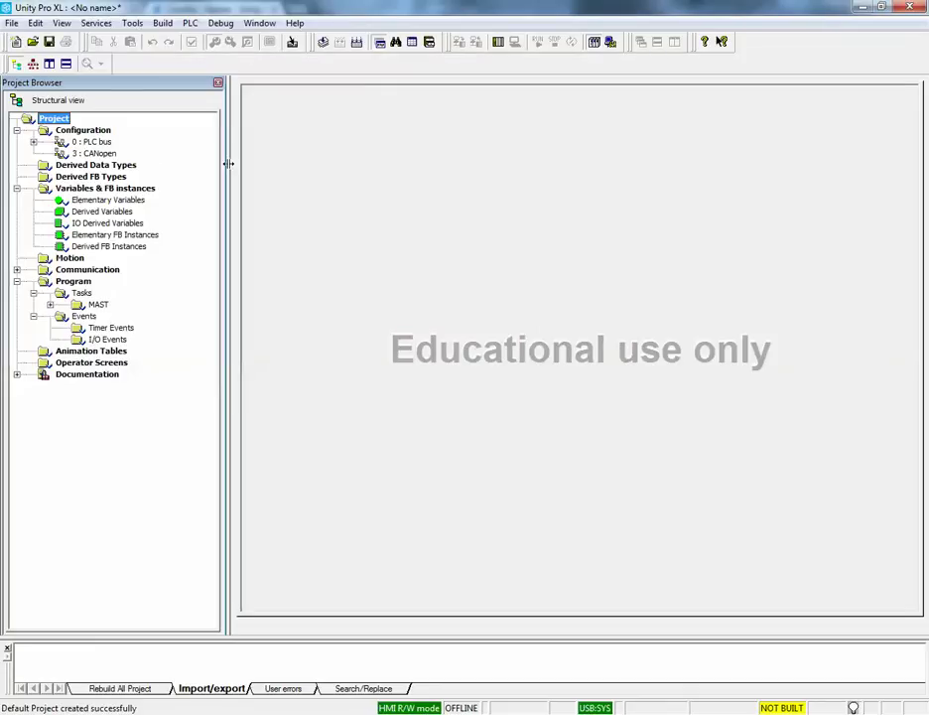
Step: Open the 0 : PLC bus rack editor from the Configuration folder
{"action": "right_click", "coordinate": [96, 145]}
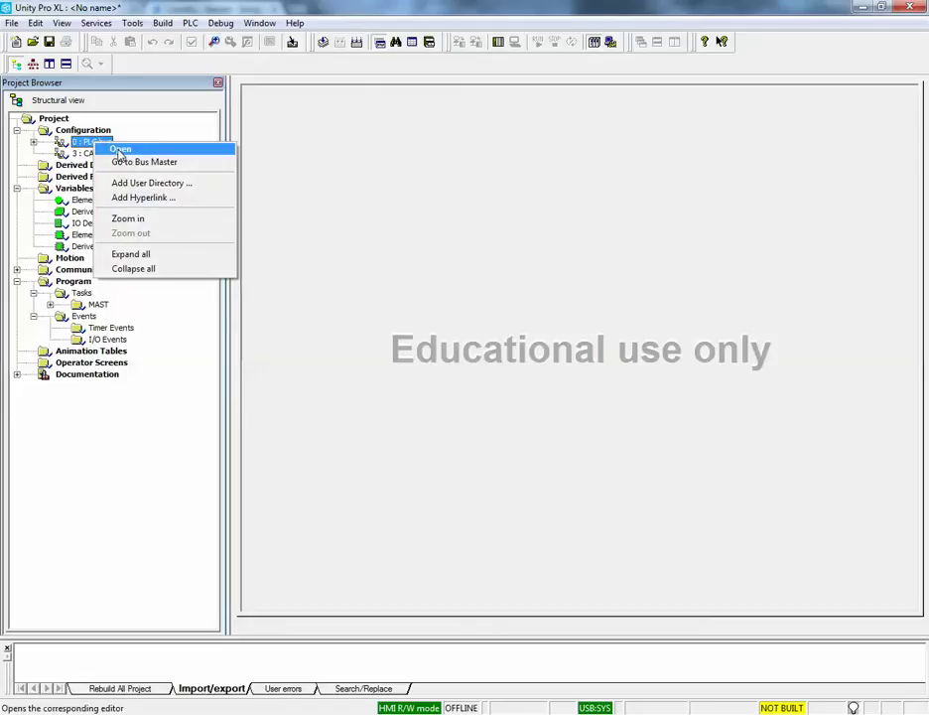
{"action": "left_click", "coordinate": [119, 151]}
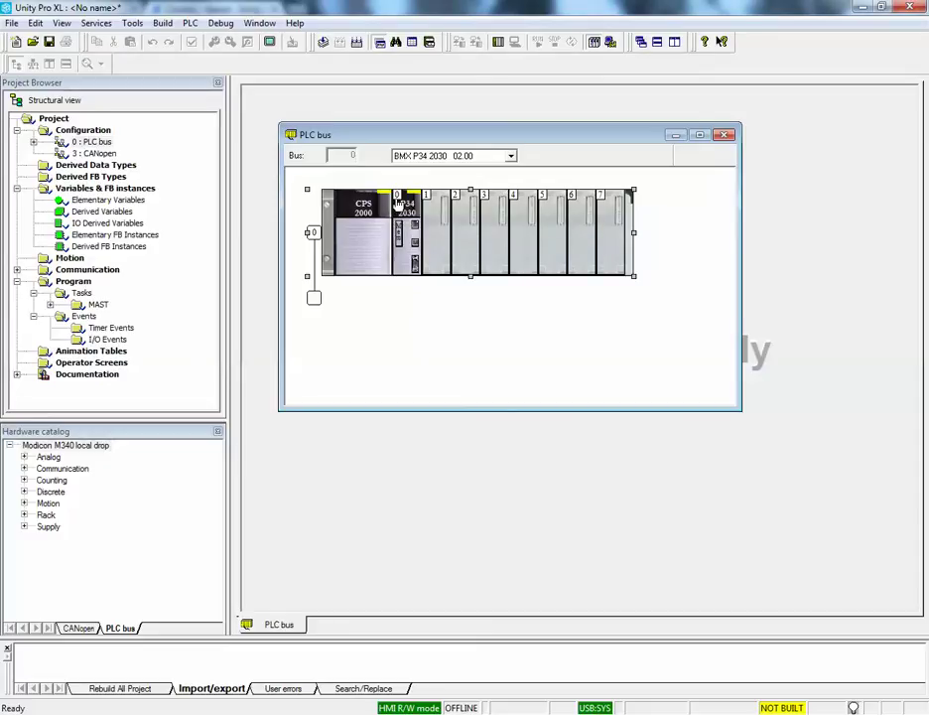
Step: Insert a BMX AMM 0600 analog module into rack slot 1 beside the CPU
{"action": "right_click", "coordinate": [433, 235]}
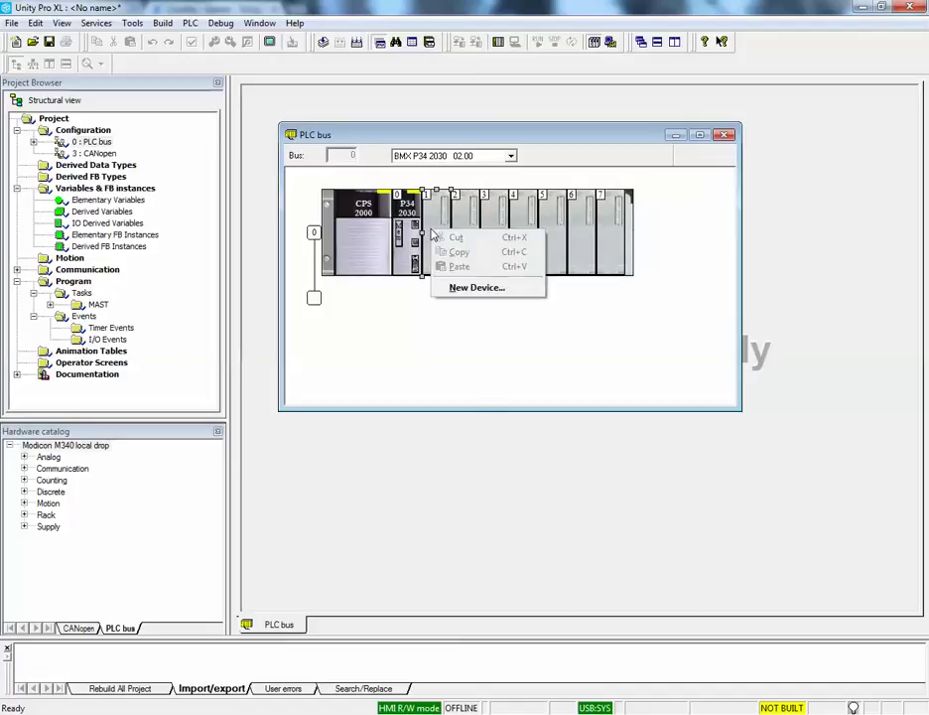
{"action": "left_click", "coordinate": [460, 289]}
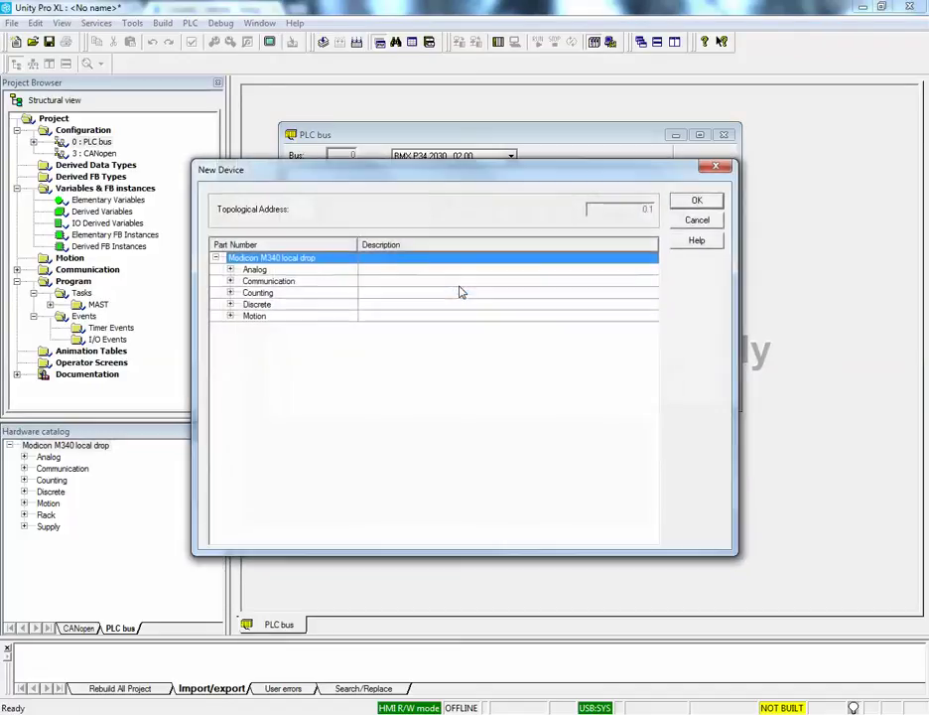
{"action": "left_click", "coordinate": [230, 270]}
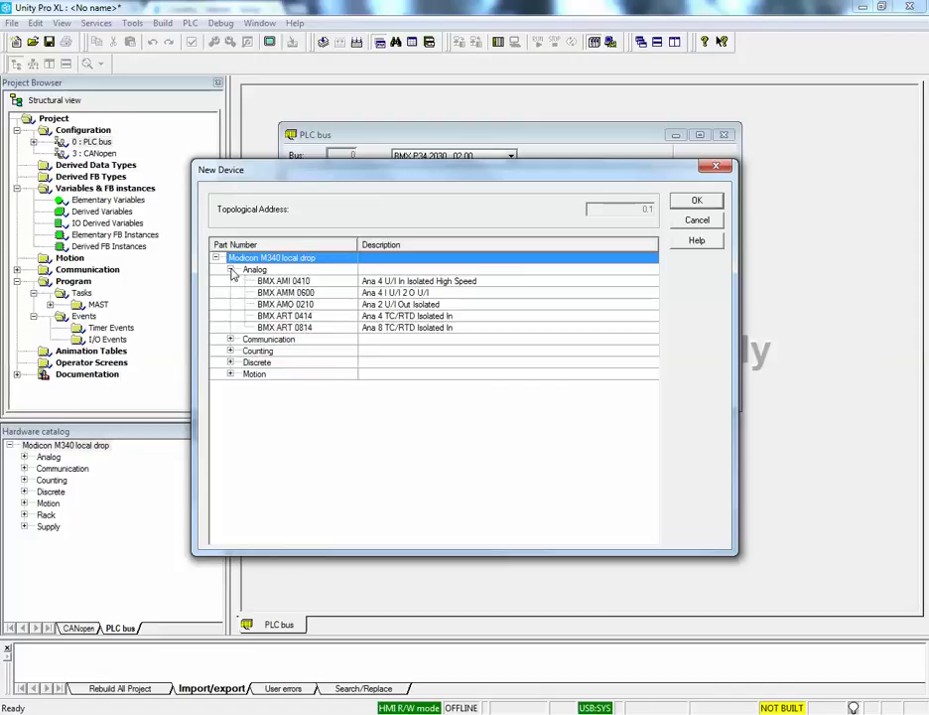
{"action": "left_click", "coordinate": [276, 296]}
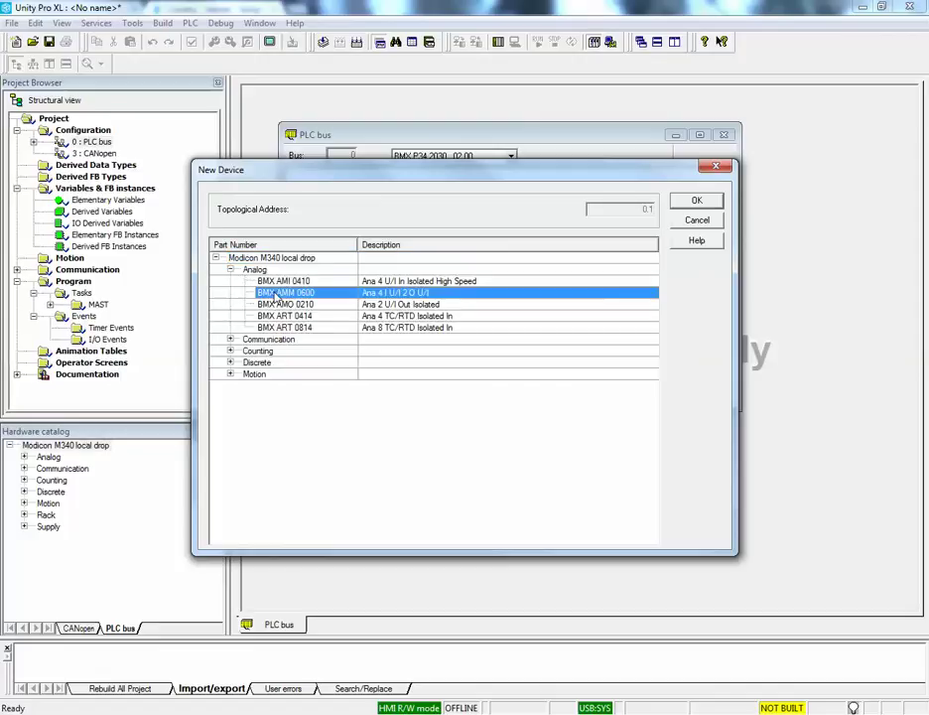
{"action": "left_click", "coordinate": [686, 201]}
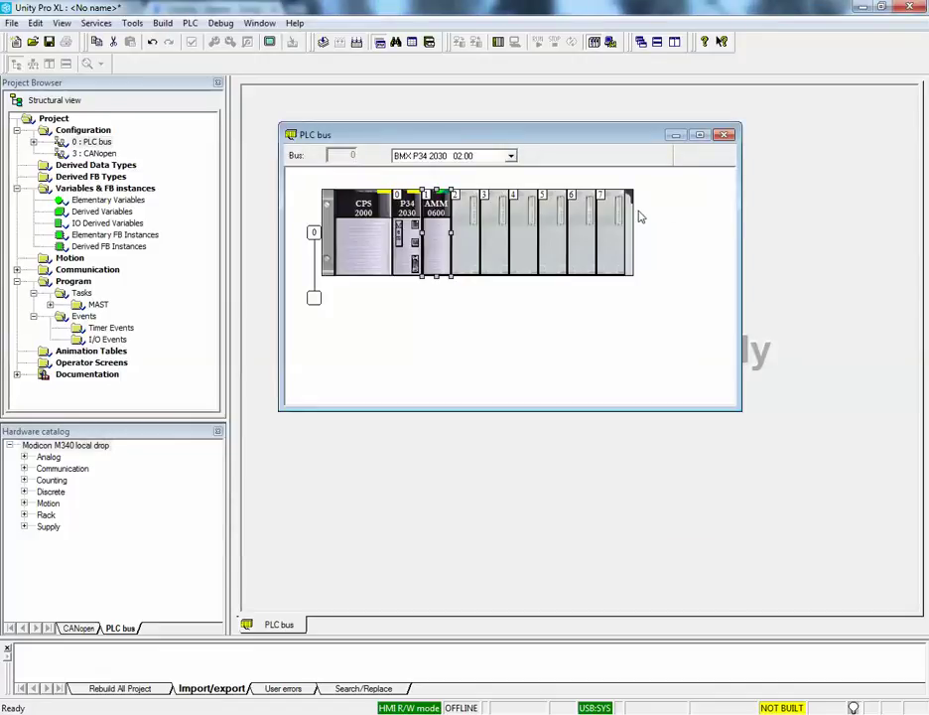
{"action": "left_click", "coordinate": [459, 229]}
{"action": "right_click", "coordinate": [457, 241]}
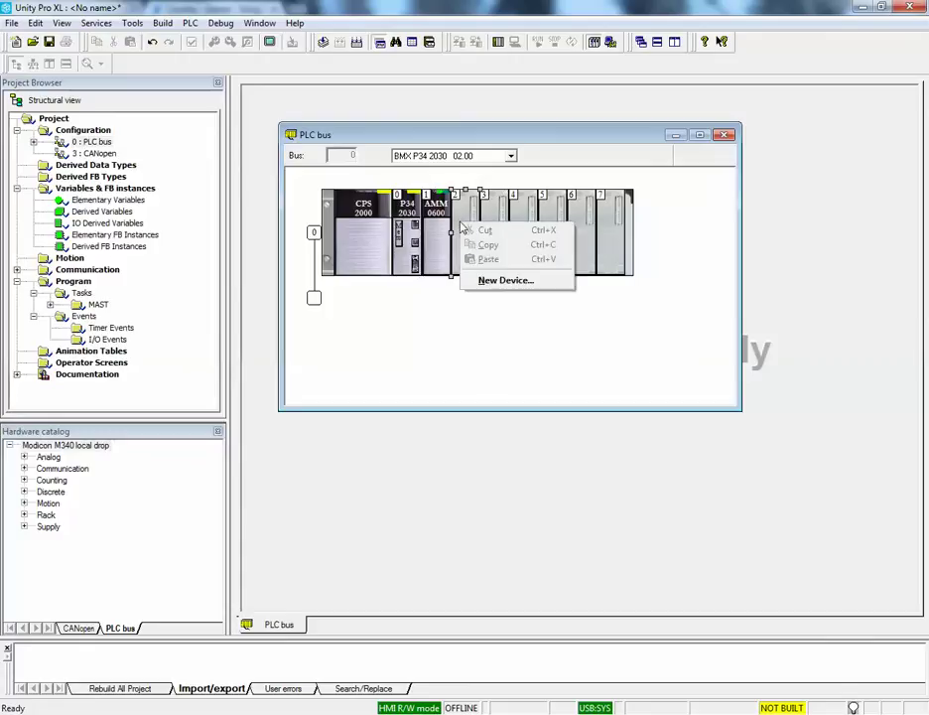
Step: Add the BMX DDM 16022 discrete module to rack slot 2
{"action": "left_click", "coordinate": [481, 277]}
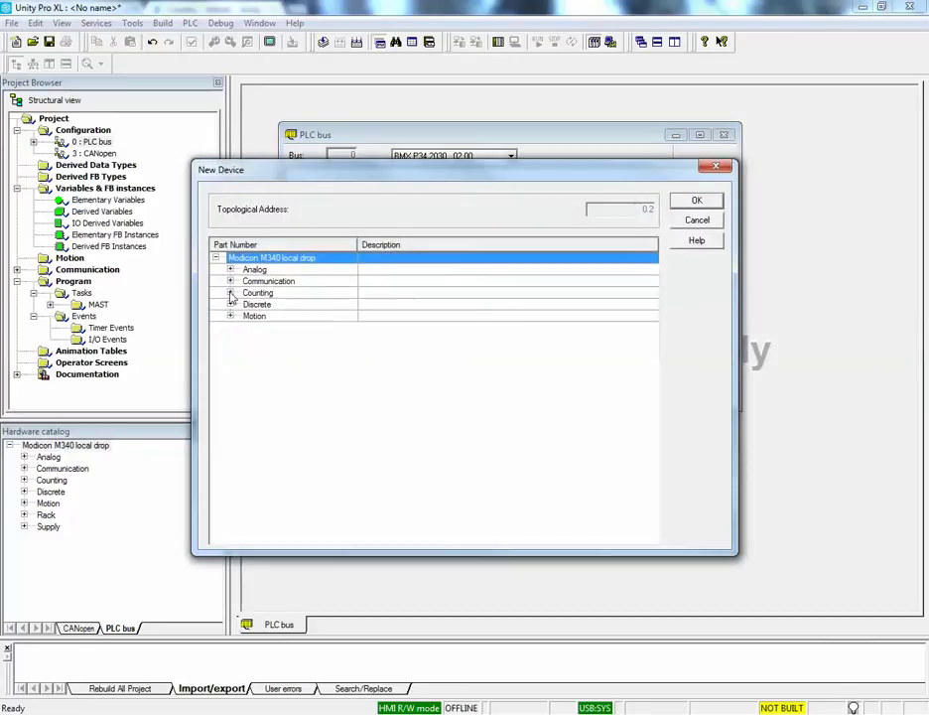
{"action": "left_click", "coordinate": [231, 304]}
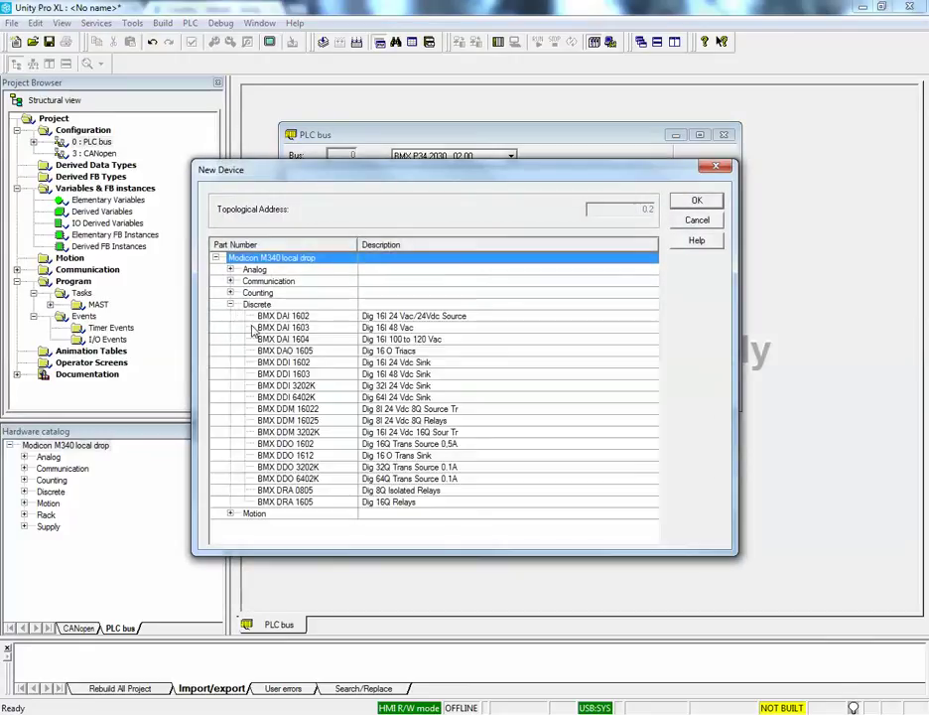
{"action": "left_click", "coordinate": [298, 409]}
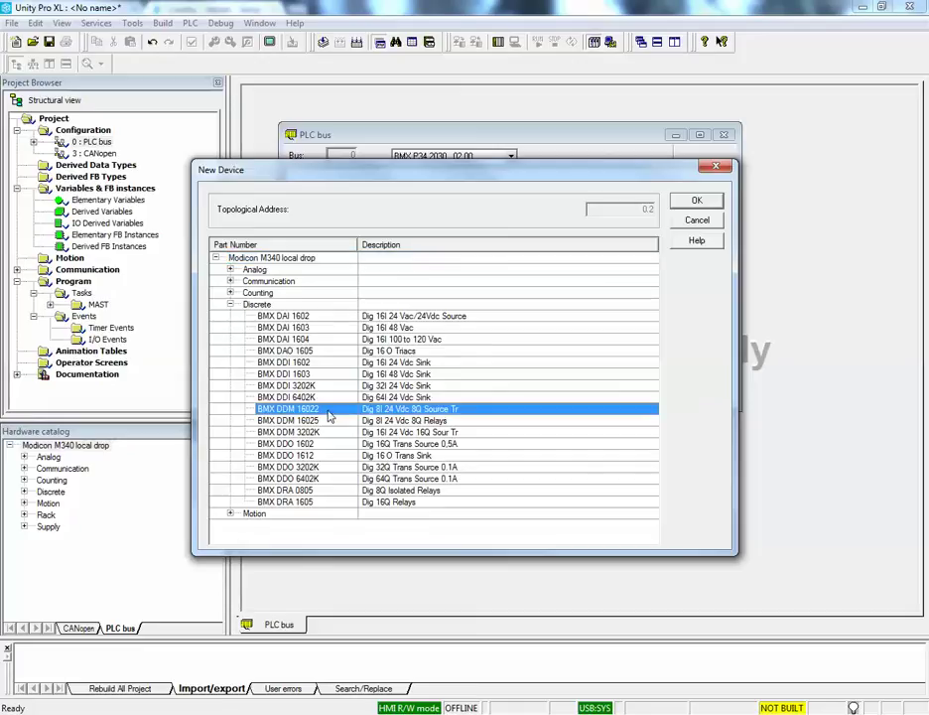
{"action": "left_click", "coordinate": [693, 203]}
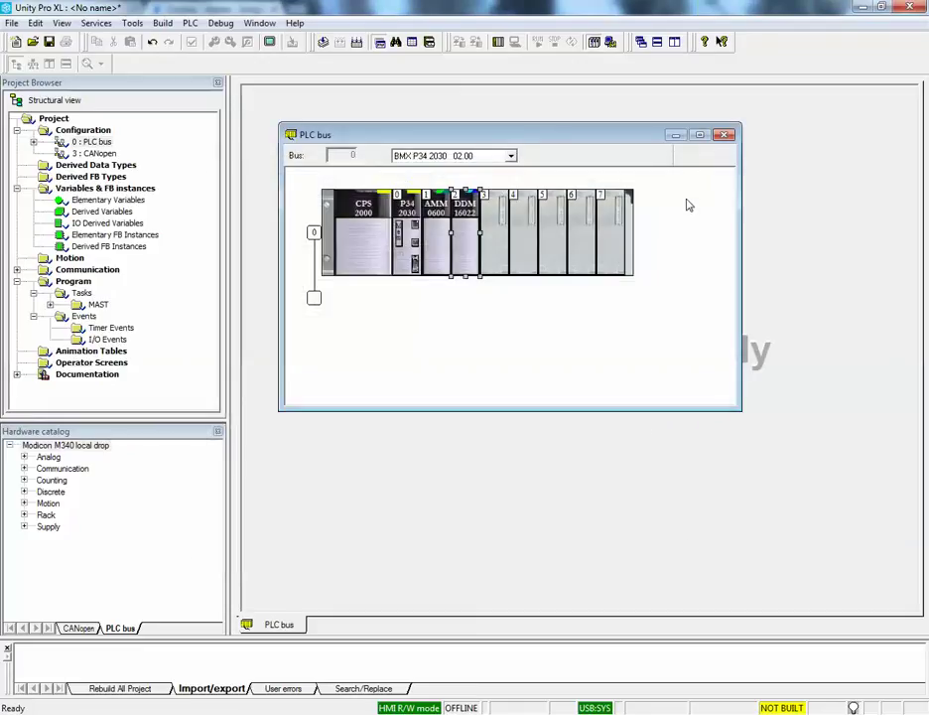
Step: Add the BMX DRA 0805 relay module to rack slot 3
{"action": "right_click", "coordinate": [491, 231]}
{"action": "left_click", "coordinate": [504, 287]}
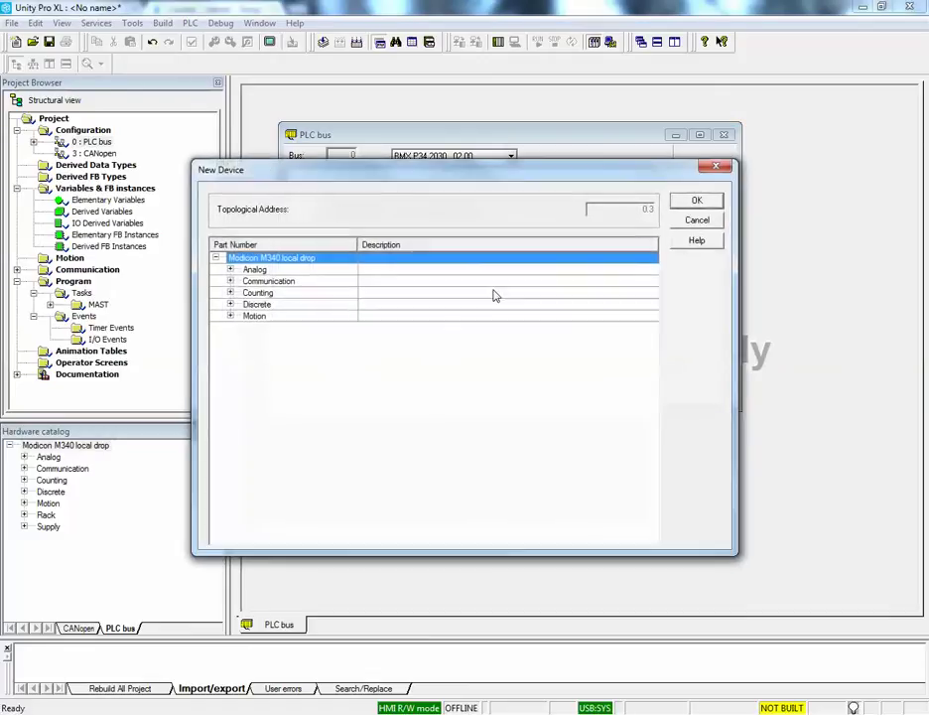
{"action": "left_click", "coordinate": [231, 305]}
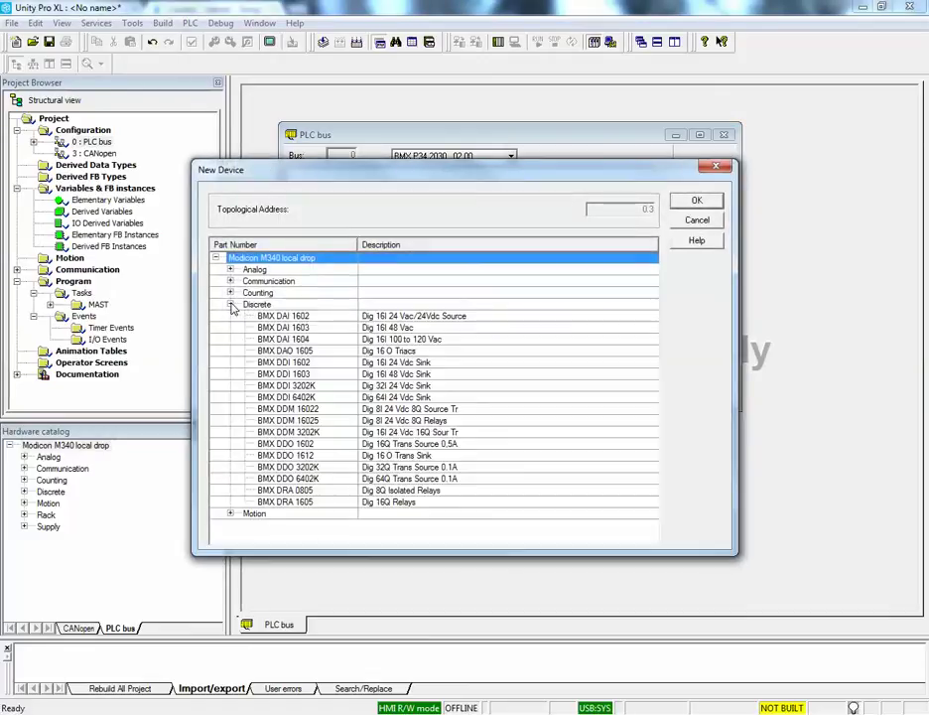
{"action": "left_click", "coordinate": [314, 491]}
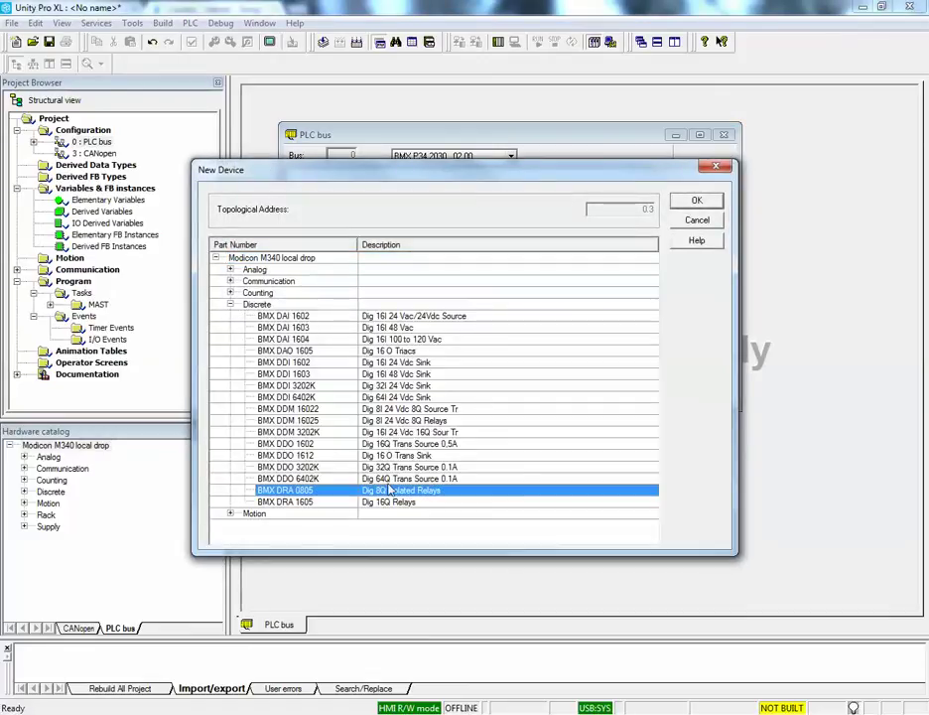
{"action": "left_click", "coordinate": [697, 203]}
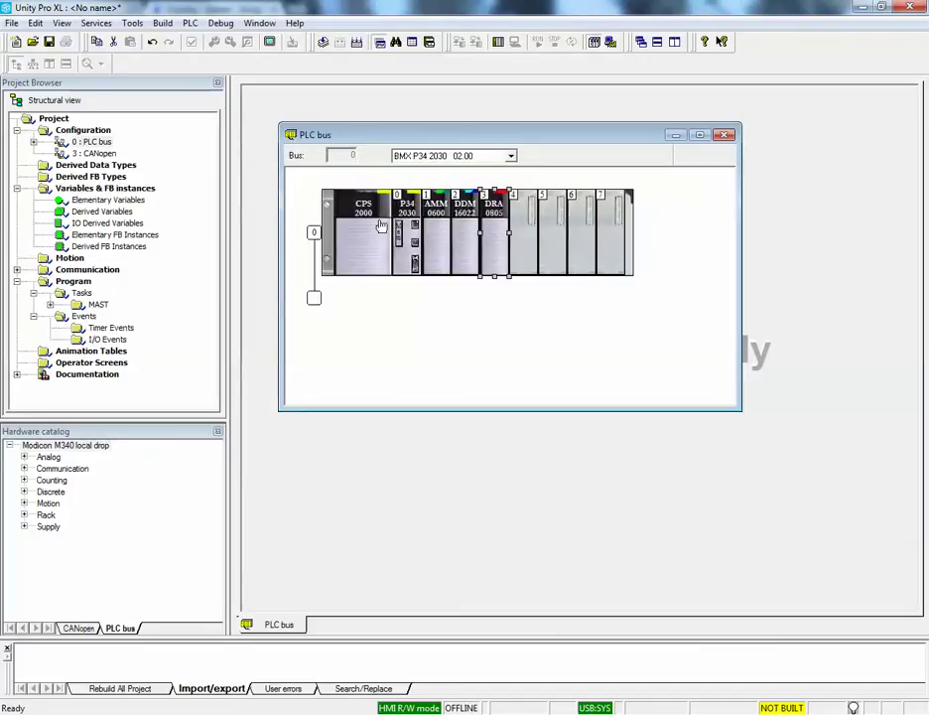
Step: Replace the 8-slot rack with the 6-slot BMX XBP 0600 backplane, keeping all modules
{"action": "right_click", "coordinate": [313, 234]}
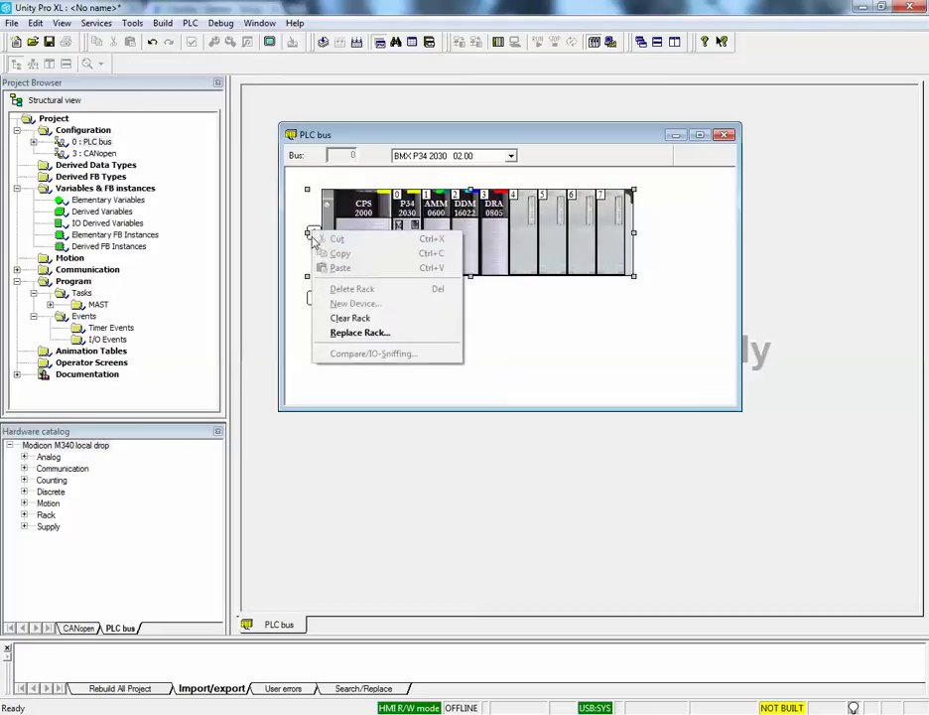
{"action": "left_click", "coordinate": [354, 341]}
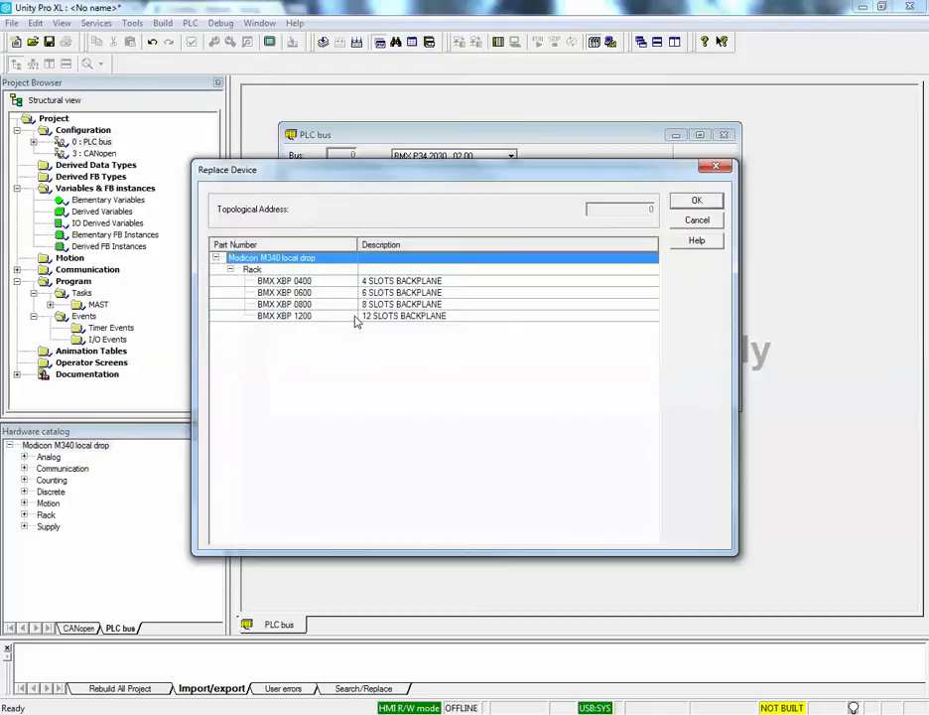
{"action": "left_click", "coordinate": [363, 293]}
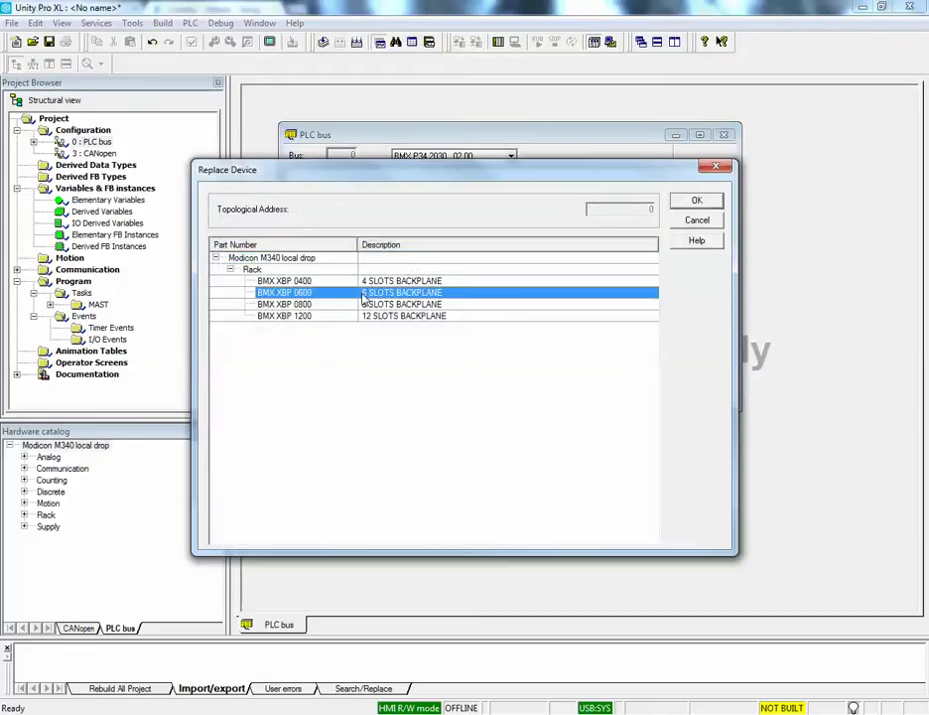
{"action": "left_click", "coordinate": [699, 202]}
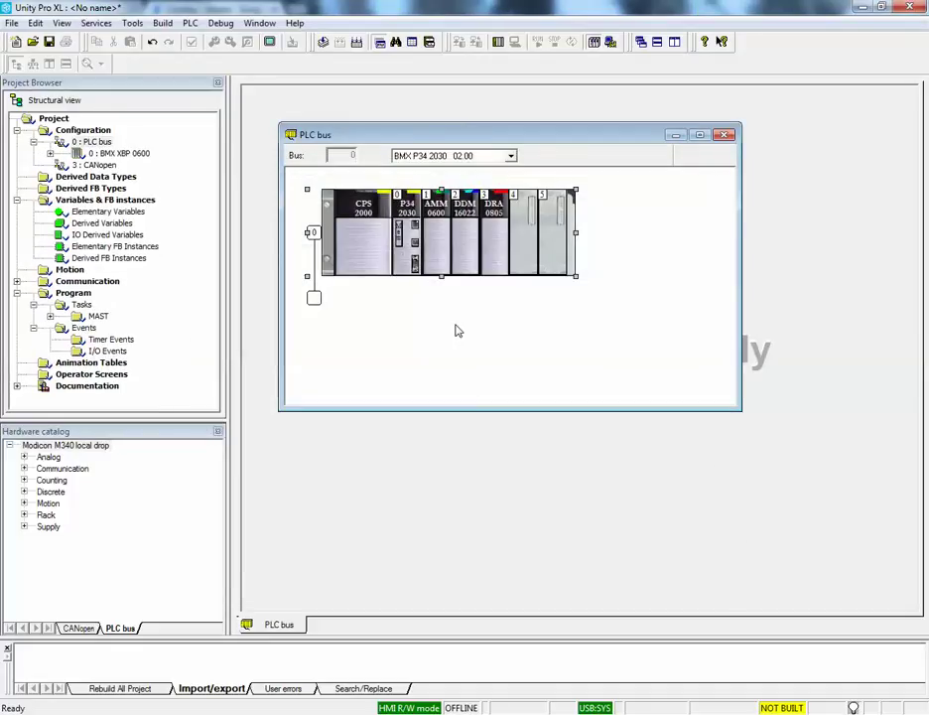
Step: Rebuild all of the project, finishing with 0 errors and 4 warnings
{"action": "left_click", "coordinate": [163, 24]}
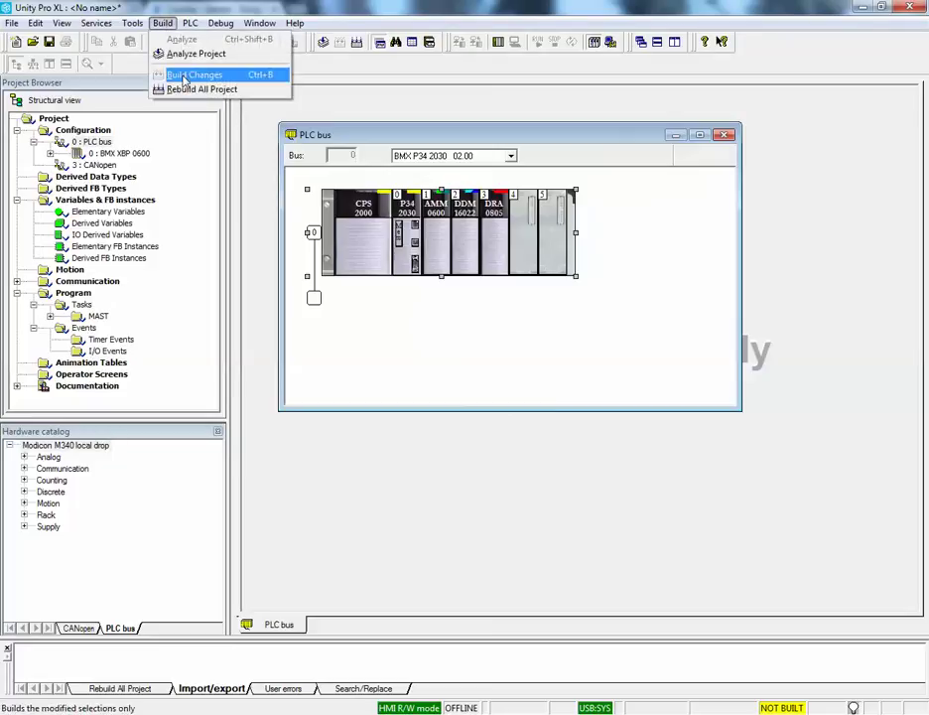
{"action": "left_click", "coordinate": [186, 91]}
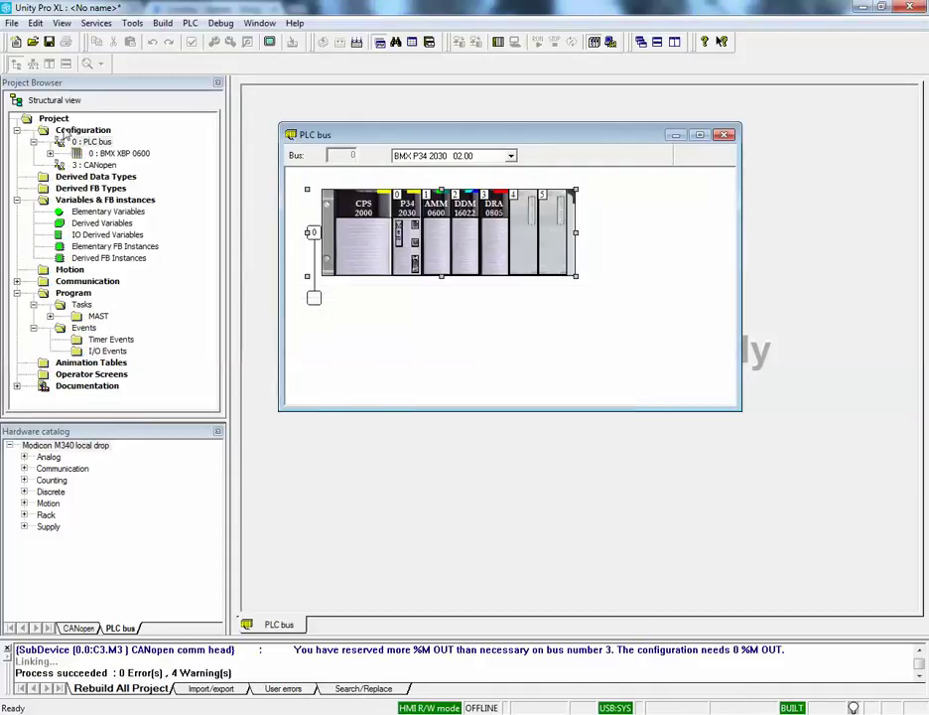
{"action": "left_click", "coordinate": [12, 23]}
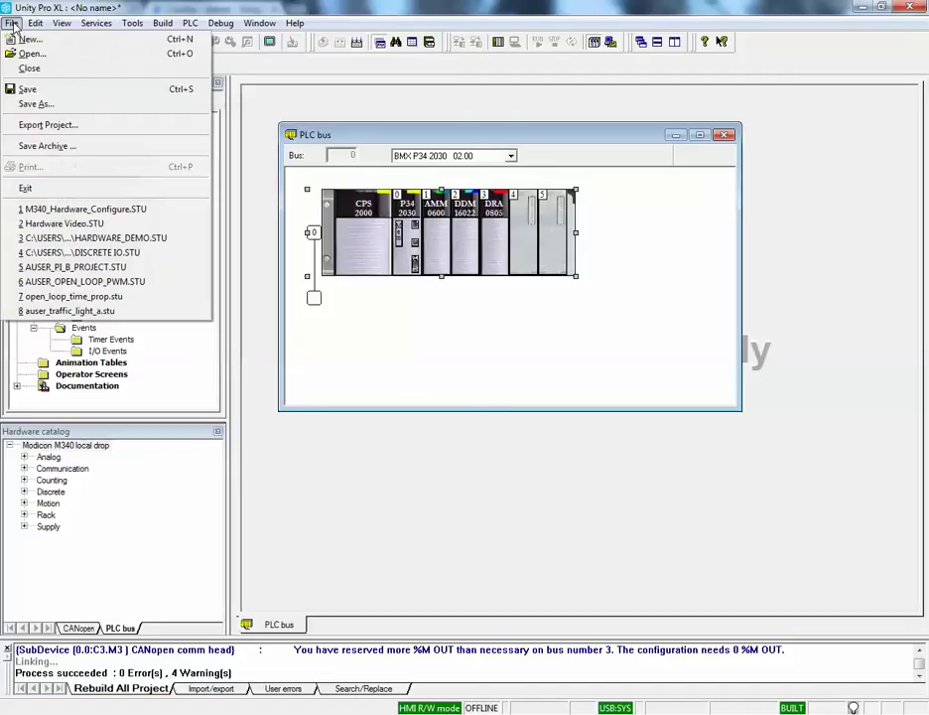
Step: Save the project as M340_Hardware_Configure in Unity Pro Files (*.STU) format
{"action": "left_click", "coordinate": [34, 104]}
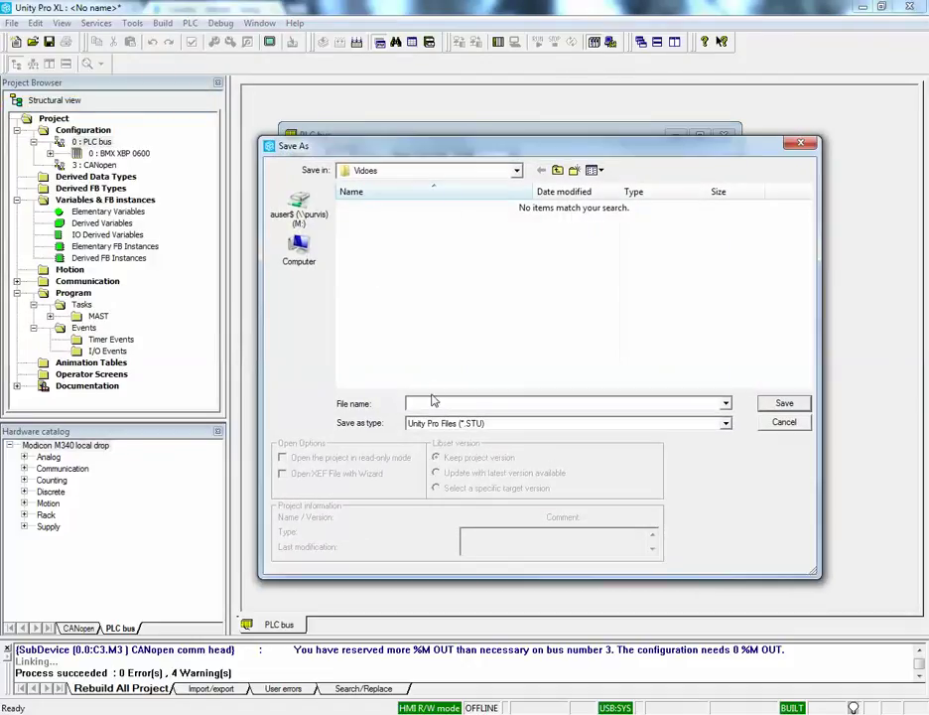
{"action": "type", "text": "M340"}
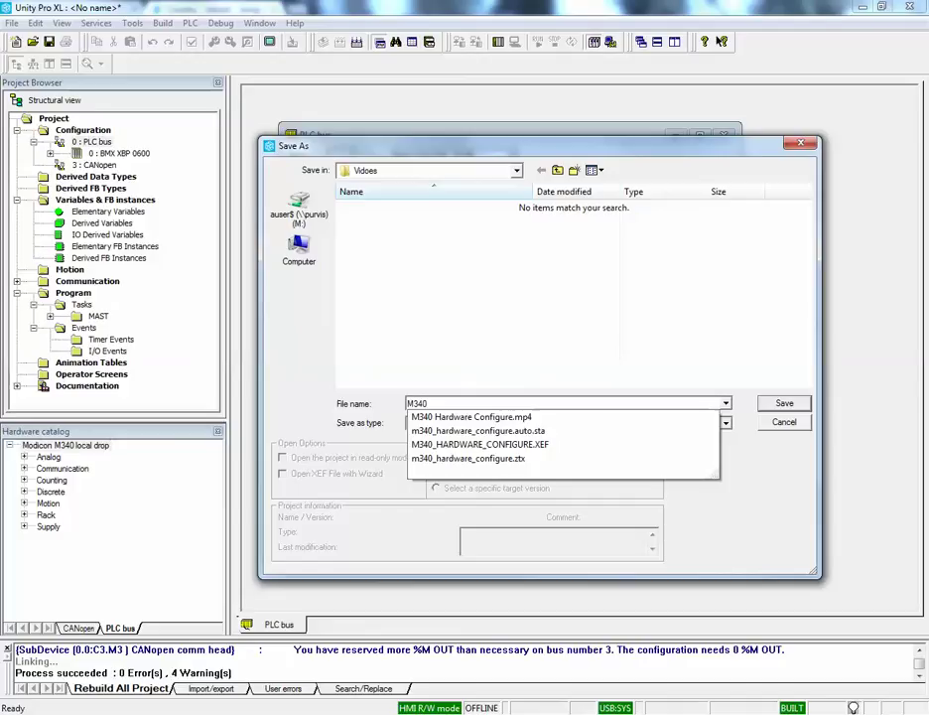
{"action": "type", "text": "_Har"}
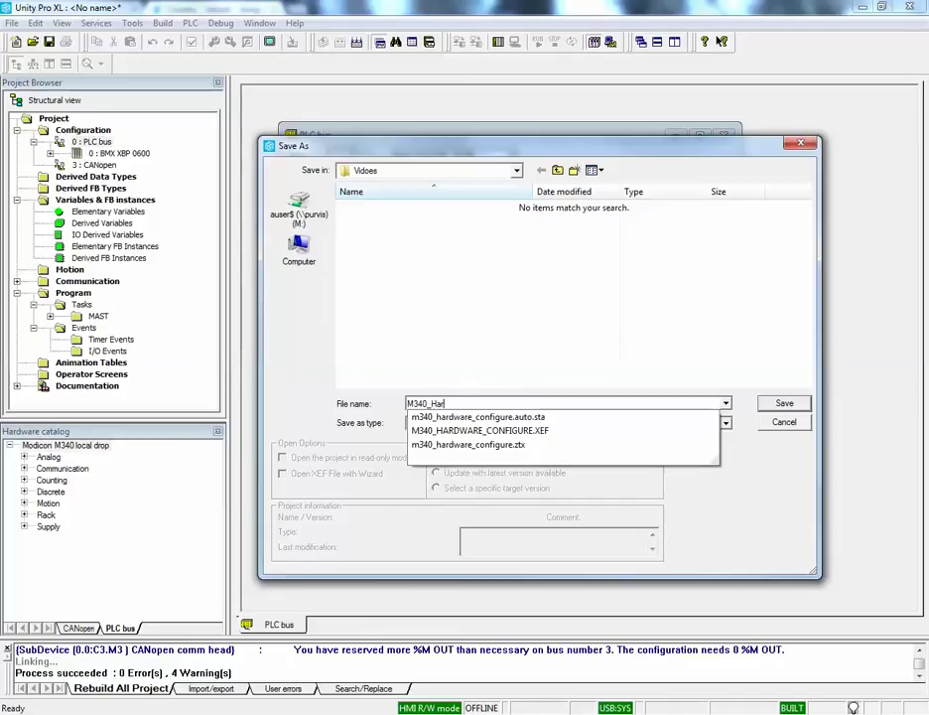
{"action": "type", "text": "dware_Configure"}
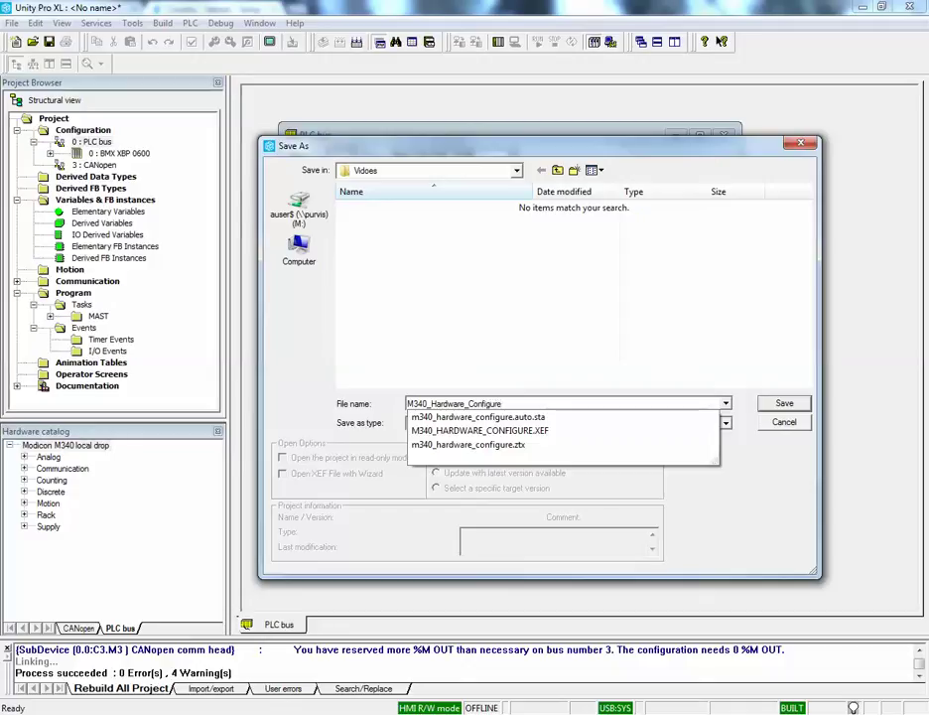
{"action": "left_click", "coordinate": [727, 424]}
{"action": "left_click", "coordinate": [727, 424]}
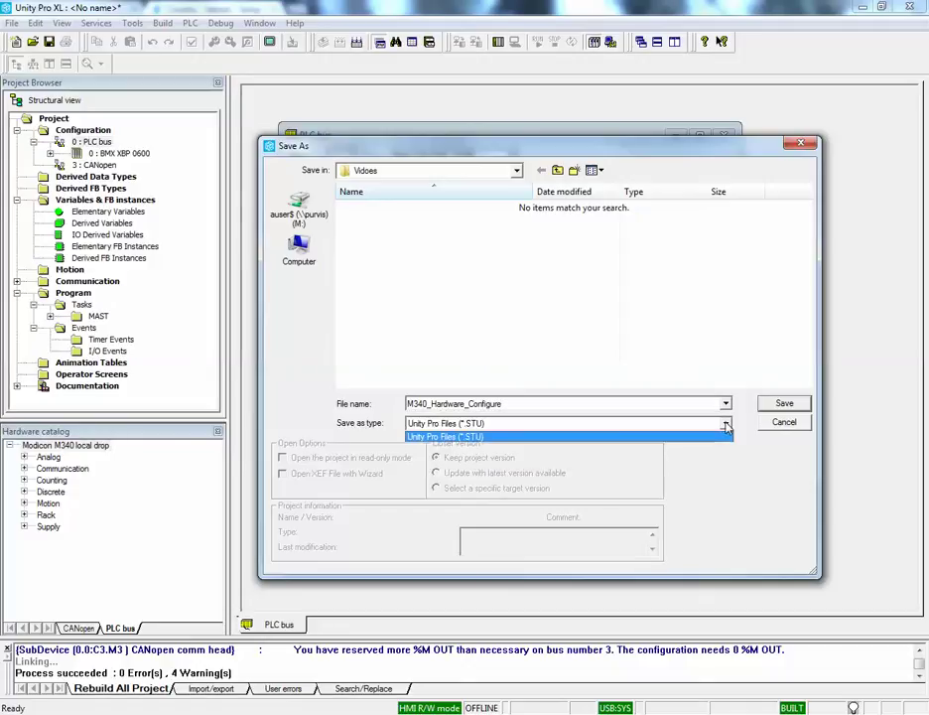
{"action": "left_click", "coordinate": [581, 435]}
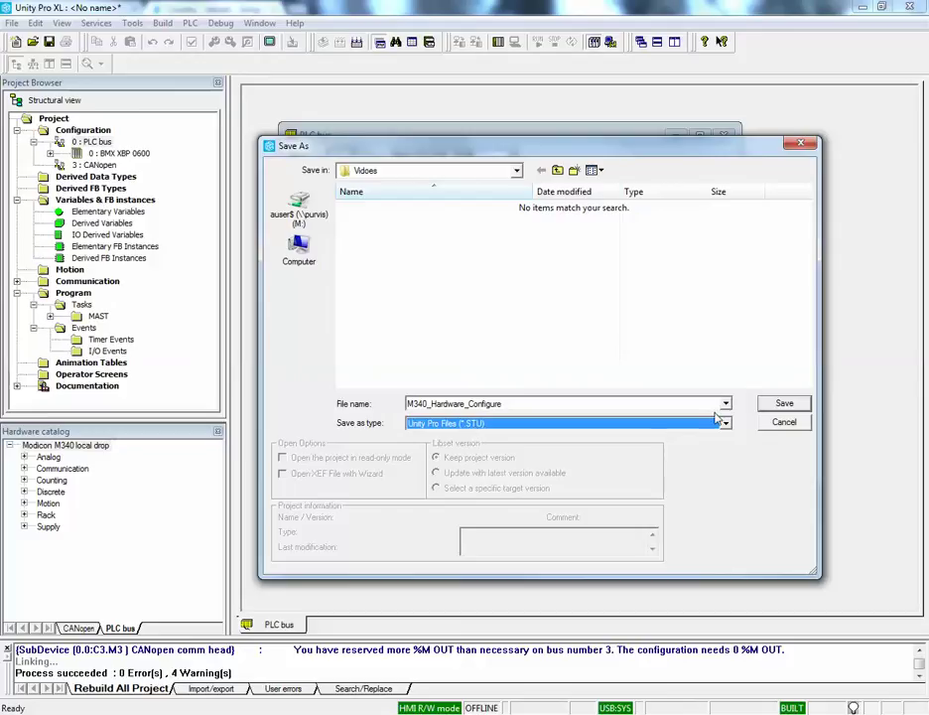
{"action": "left_click", "coordinate": [791, 404]}
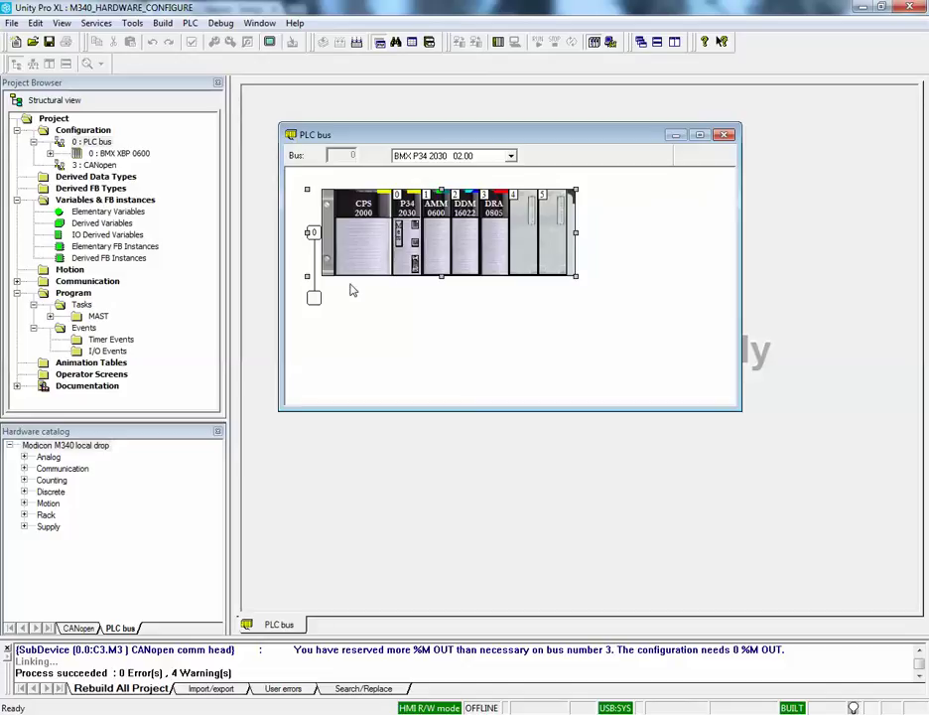
Step: Export the project to M340_HARDWARE_CONFIGURE.XEF, overwriting the existing file
{"action": "left_click", "coordinate": [12, 24]}
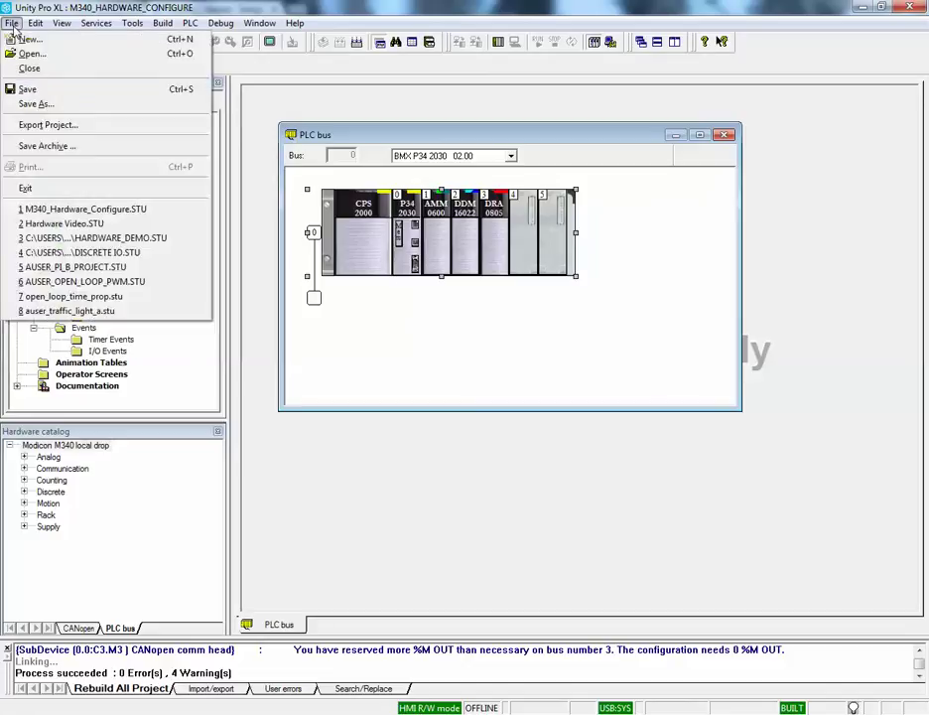
{"action": "left_click", "coordinate": [45, 124]}
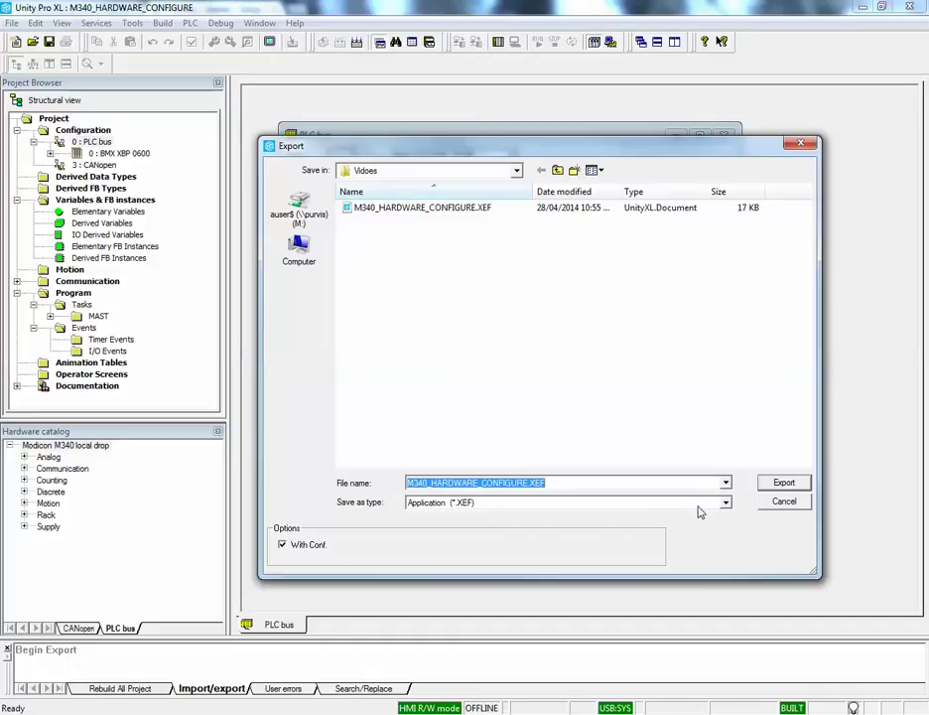
{"action": "left_click", "coordinate": [770, 484]}
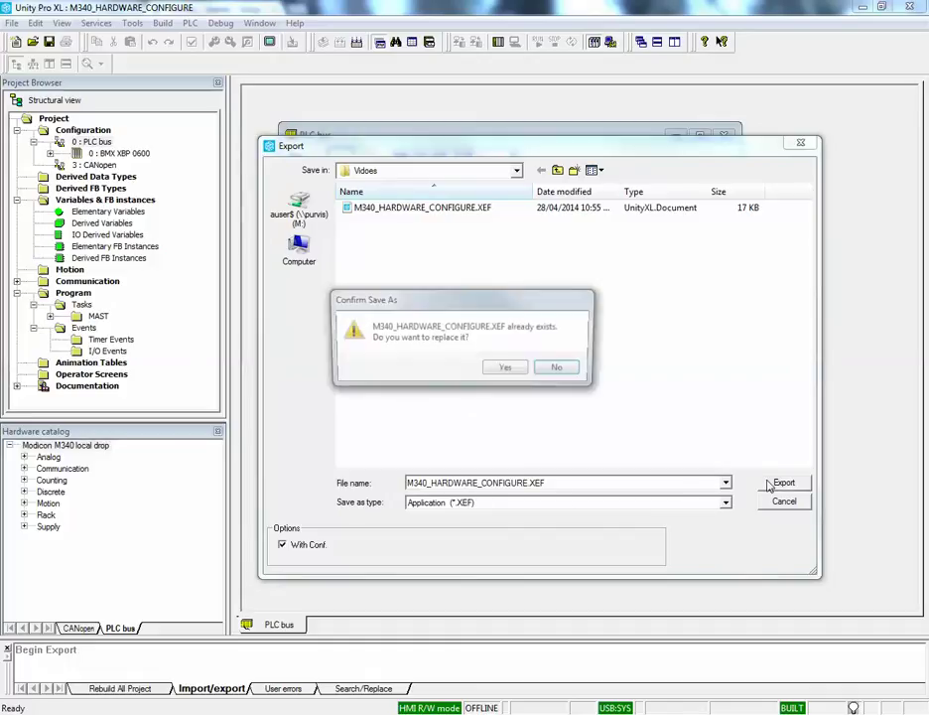
{"action": "left_click", "coordinate": [509, 369]}
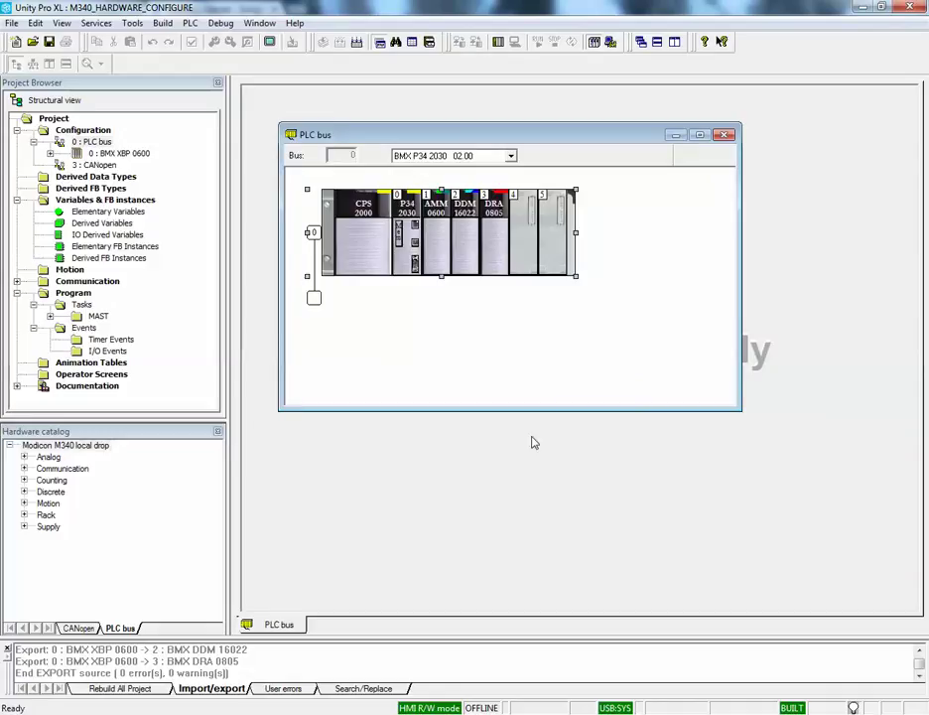